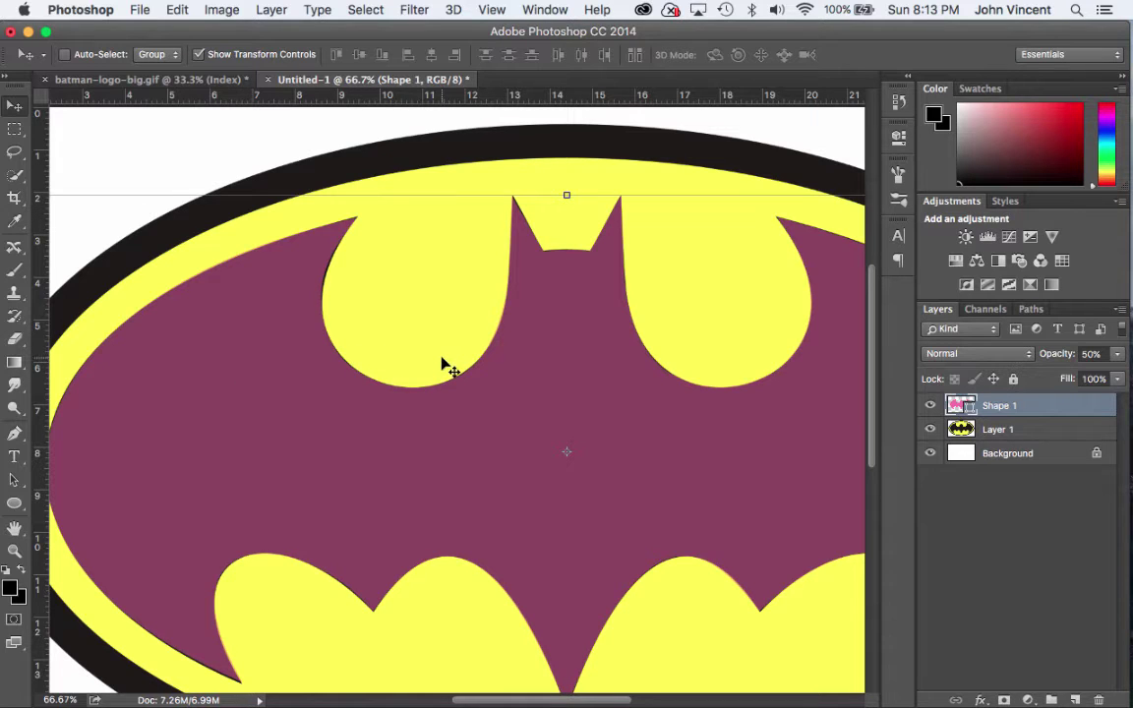
- Zoom out from 66.7% to 33.3% to fit the whole Batman logo and traced shape
{"action": "key", "text": "super+minus"}
{"action": "key", "text": "super+minus"}
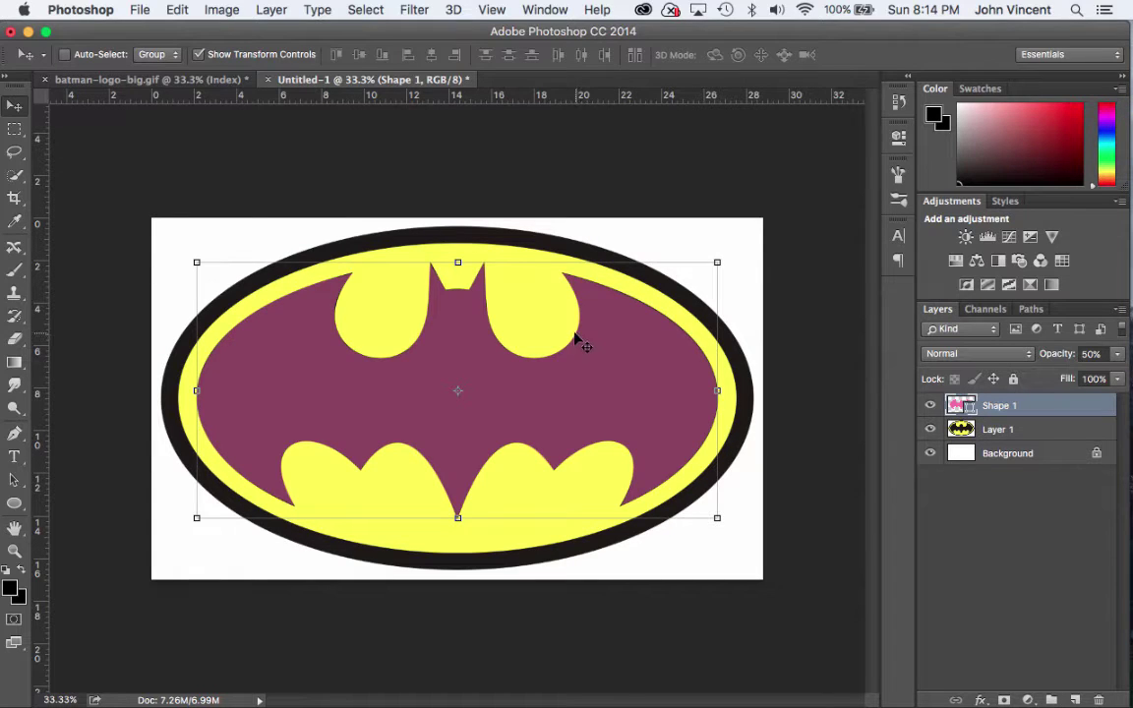
- Hide the raster Layer 1 logo, leaving only the pink traced Shape 1 visible
{"action": "left_click", "coordinate": [930, 405]}
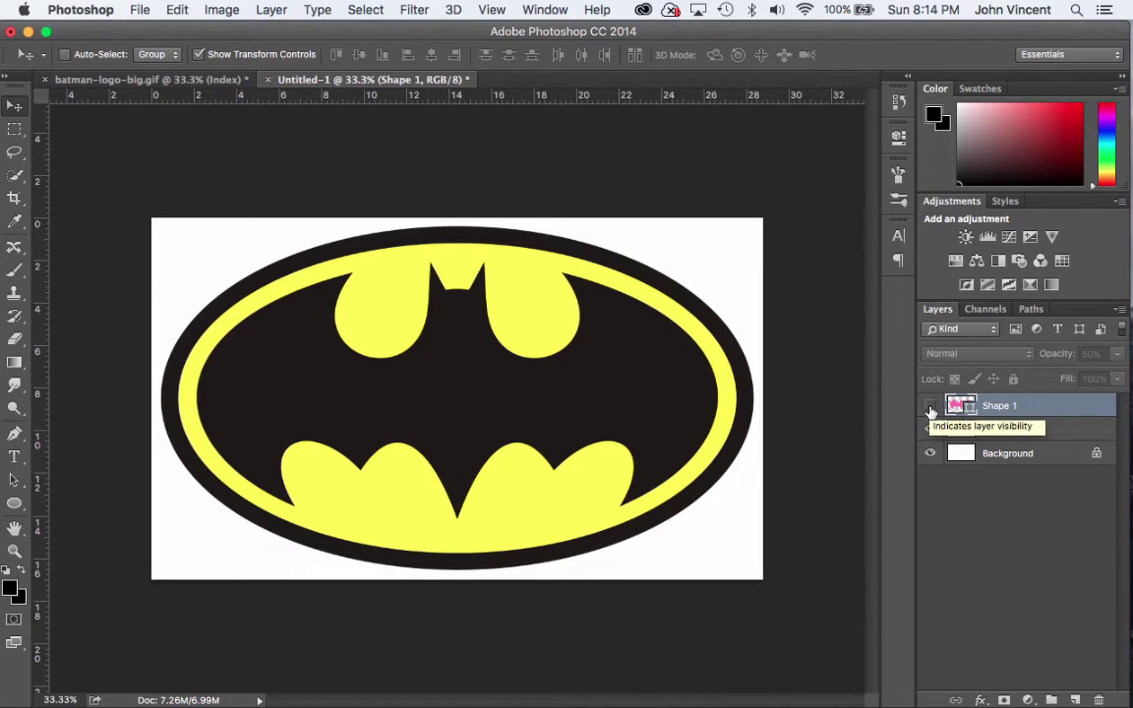
{"action": "left_click", "coordinate": [930, 406]}
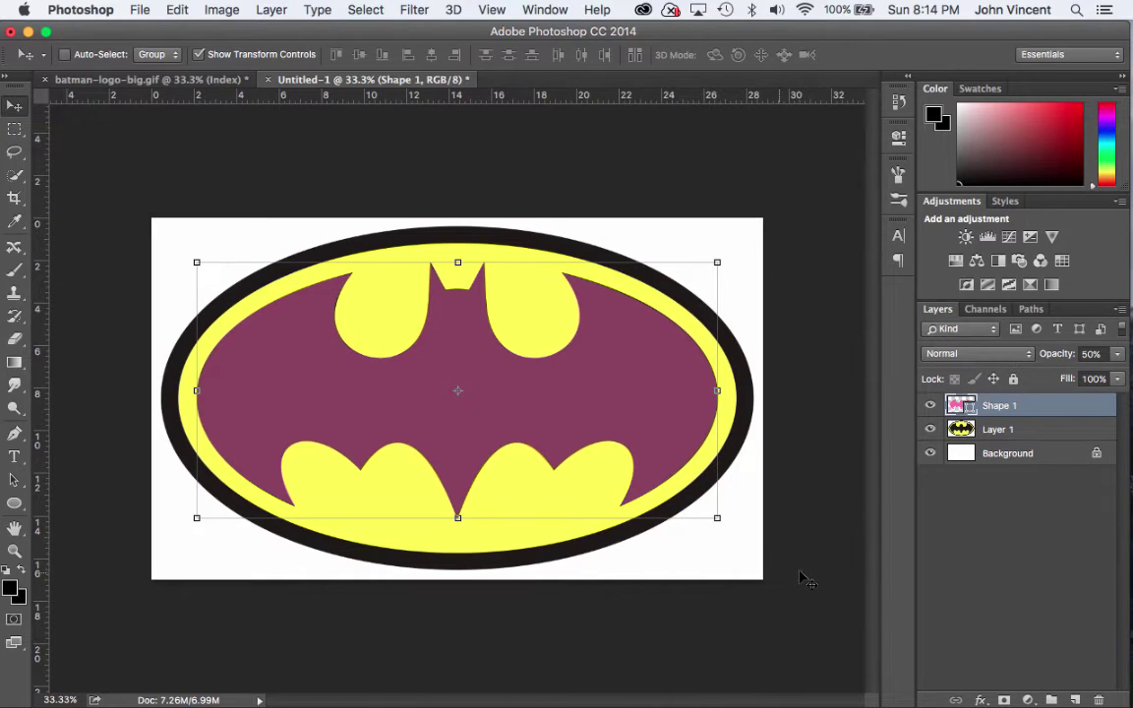
{"action": "left_click", "coordinate": [930, 433]}
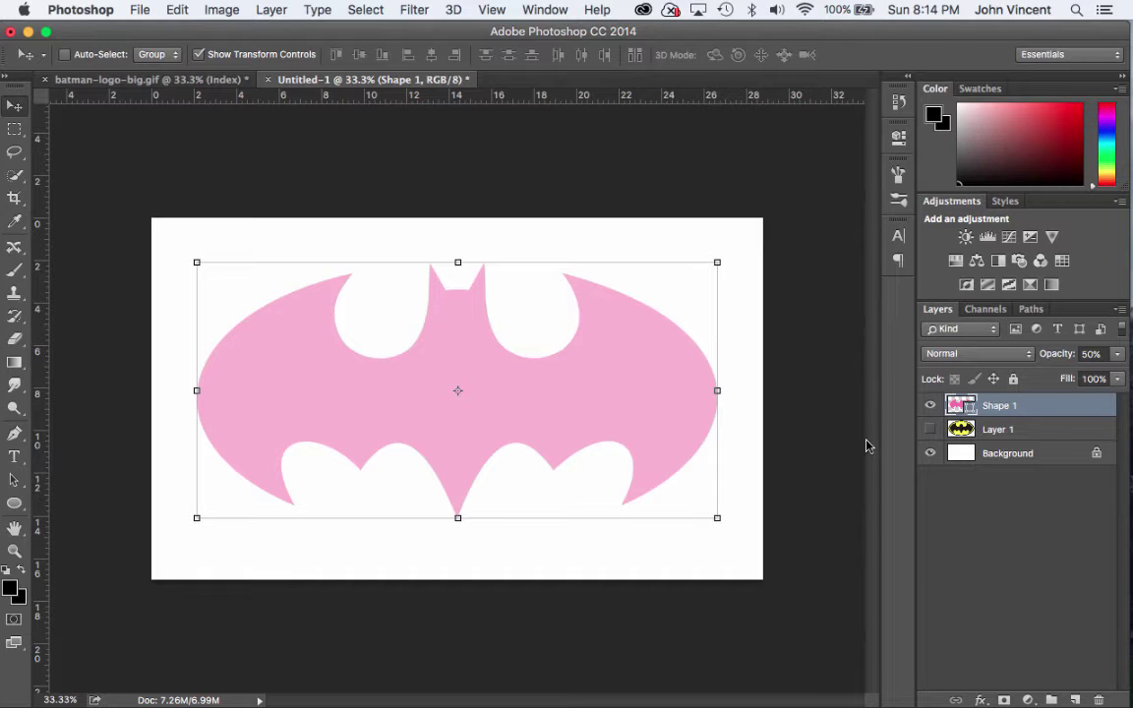
- Show Layer 1, then scale Layer 1 and Shape 1 together to a tiny size near centre-left
{"action": "left_click", "coordinate": [930, 429]}
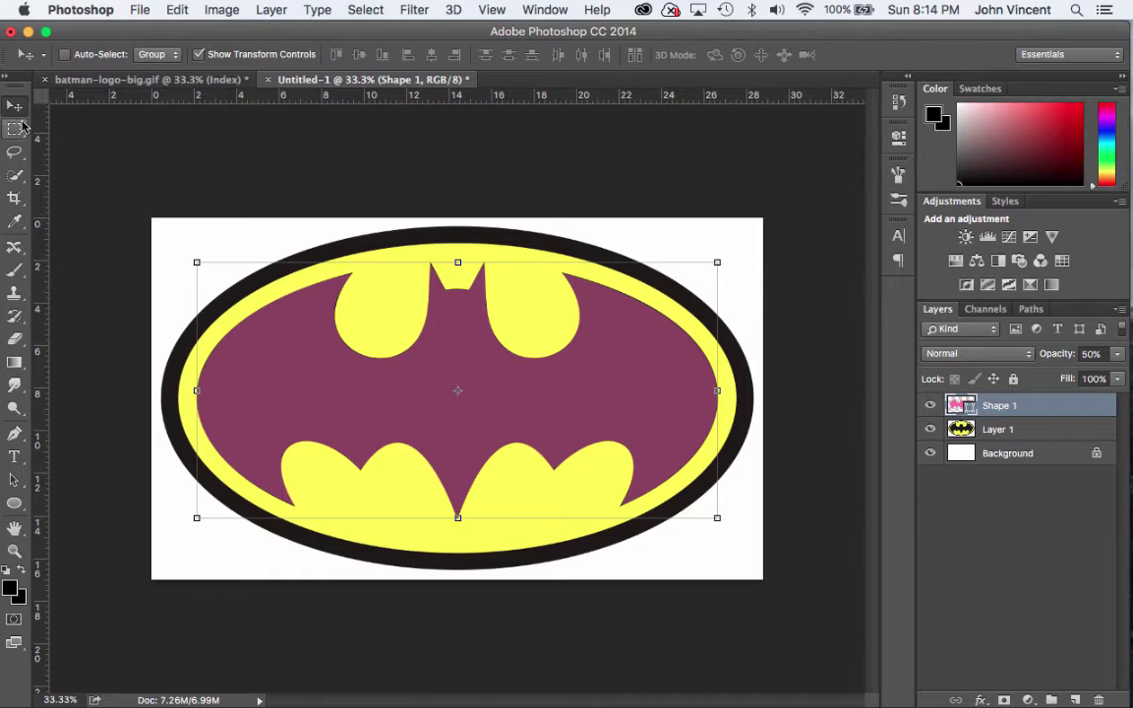
{"action": "left_click", "coordinate": [16, 119]}
{"action": "left_click", "coordinate": [16, 110]}
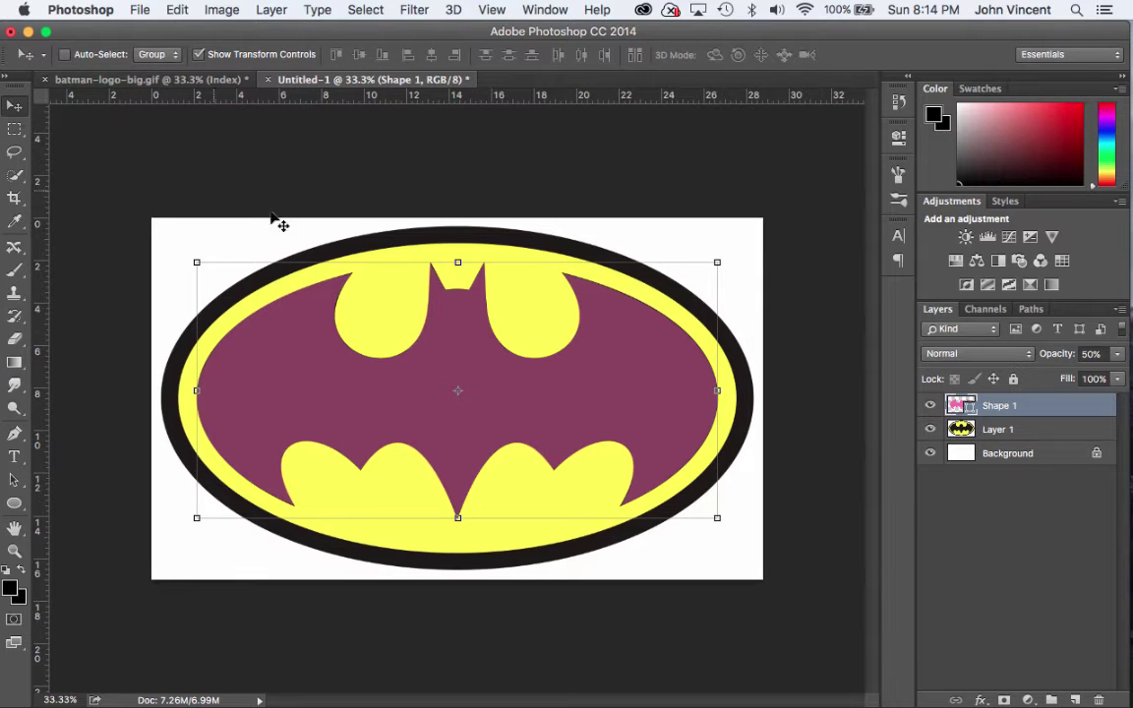
{"action": "left_click", "coordinate": [1051, 430], "text": "shift"}
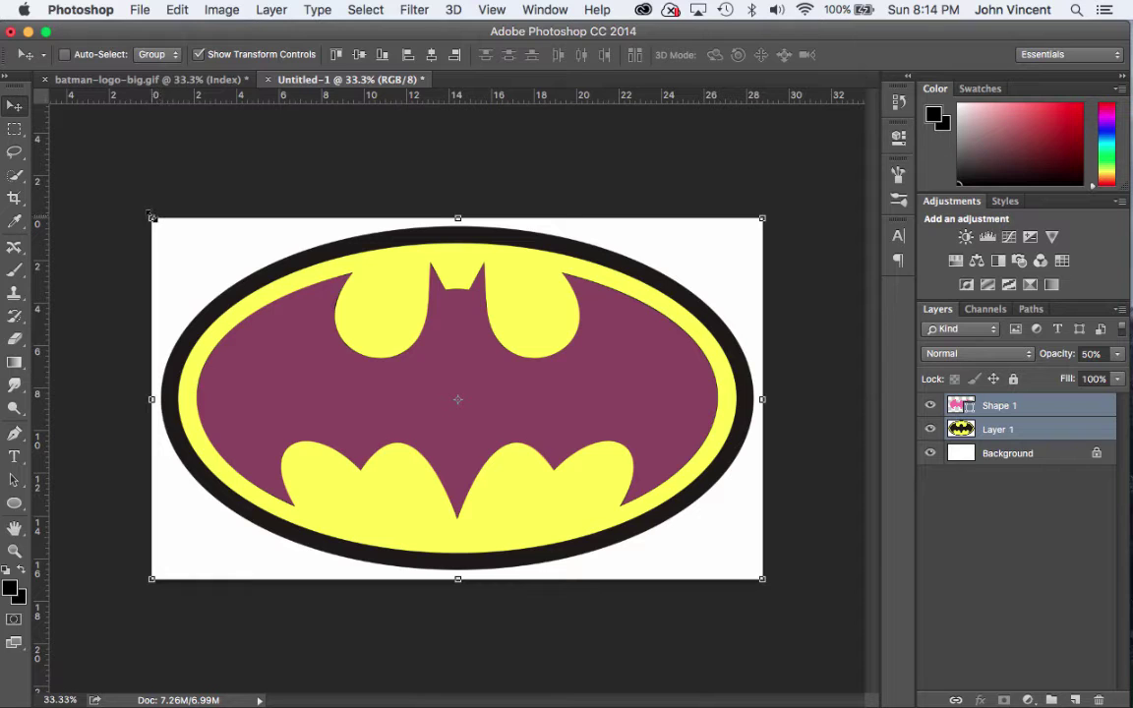
{"action": "left_click_drag", "start_coordinate": [152, 216], "coordinate": [742, 519]}
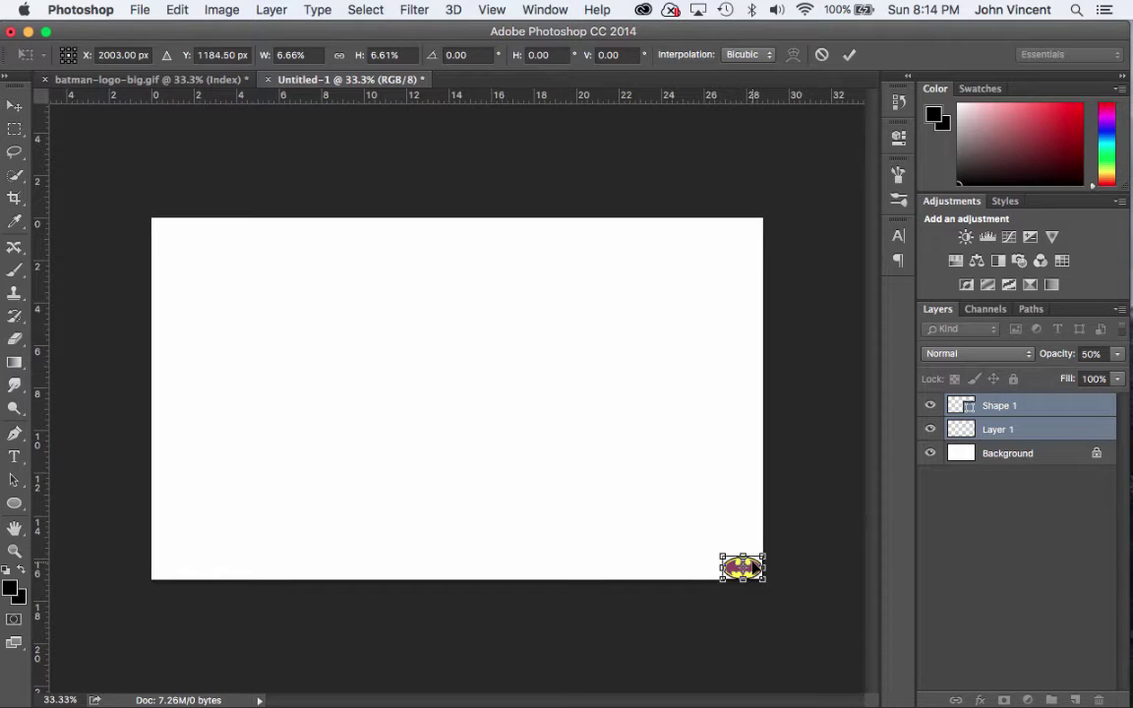
{"action": "left_click_drag", "start_coordinate": [746, 564], "coordinate": [390, 391]}
{"action": "key", "text": "Return"}
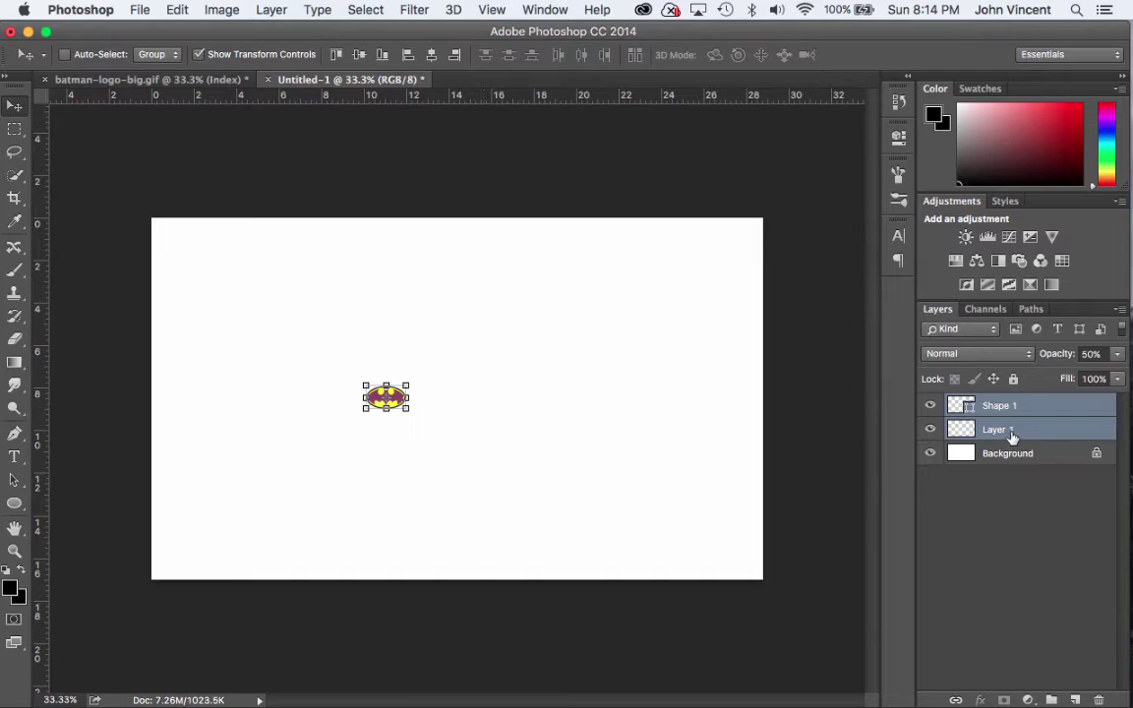
- Try moving the small raster logo to the right, then undo that move
{"action": "left_click", "coordinate": [1018, 429]}
{"action": "left_click", "coordinate": [1018, 407]}
{"action": "key", "text": "5"}
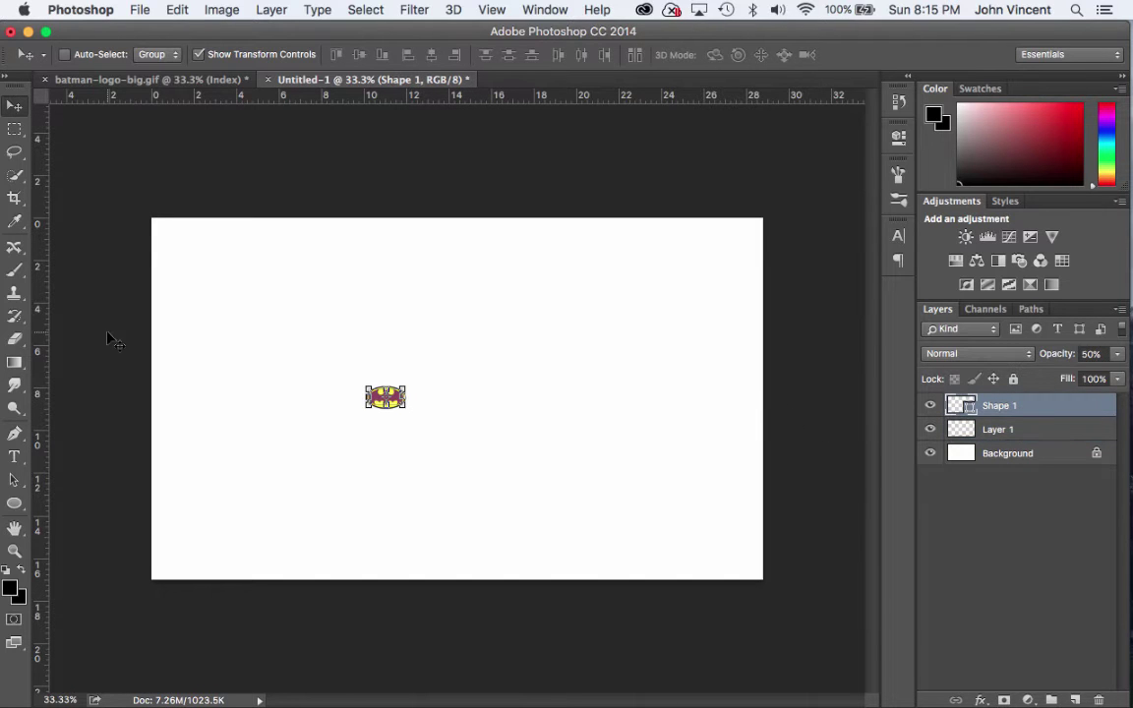
{"action": "left_click", "coordinate": [1071, 433]}
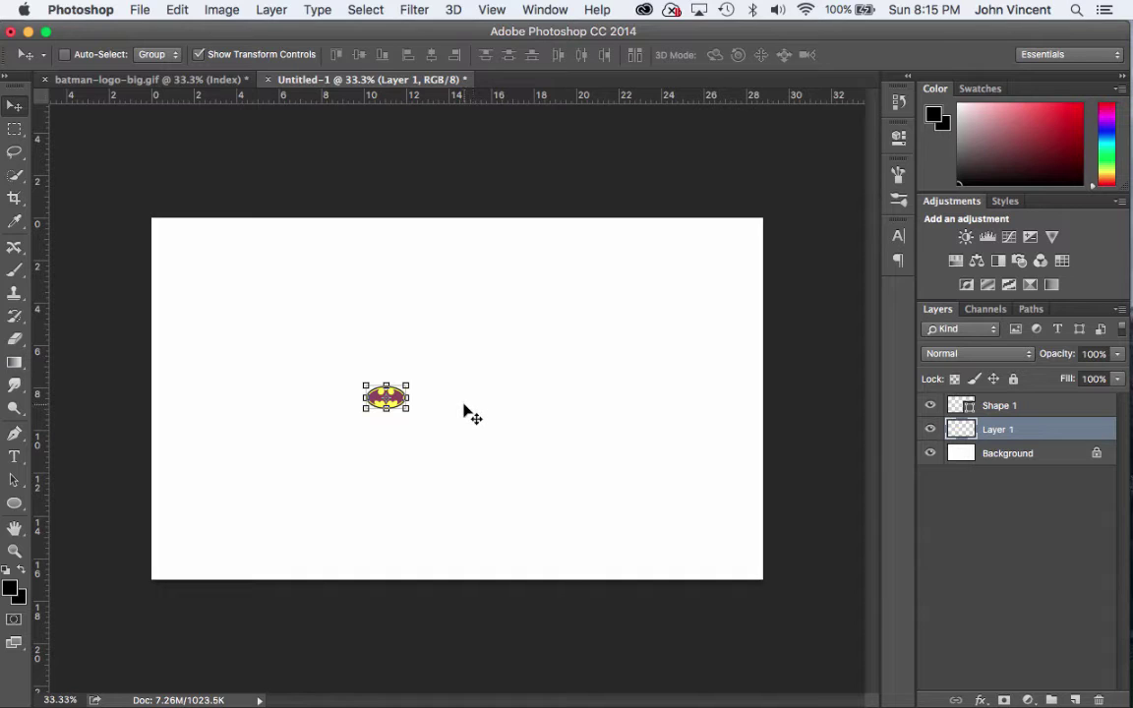
{"action": "left_click_drag", "start_coordinate": [470, 414], "coordinate": [518, 410]}
{"action": "key", "text": "super+z"}
- Duplicate both layers, shift the pink shape right of the raster logo, and hide the copies
{"action": "left_click", "coordinate": [1033, 405], "text": "shift"}
{"action": "left_click_drag", "start_coordinate": [1062, 410], "coordinate": [1075, 699]}
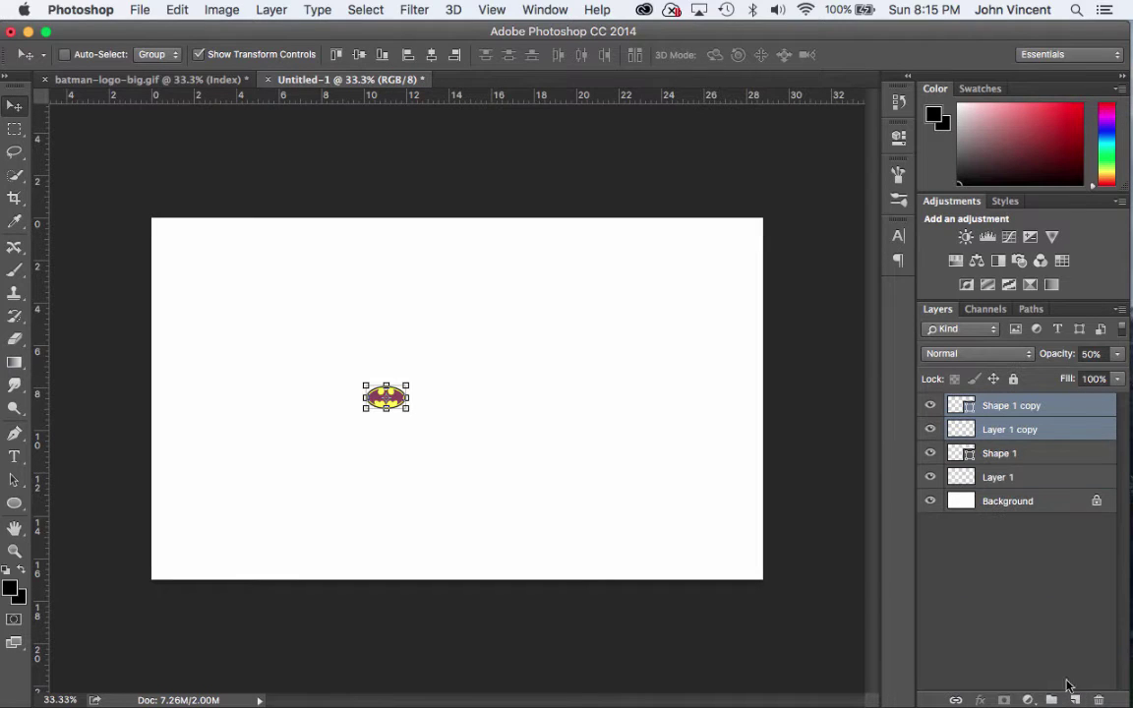
{"action": "left_click", "coordinate": [1035, 456]}
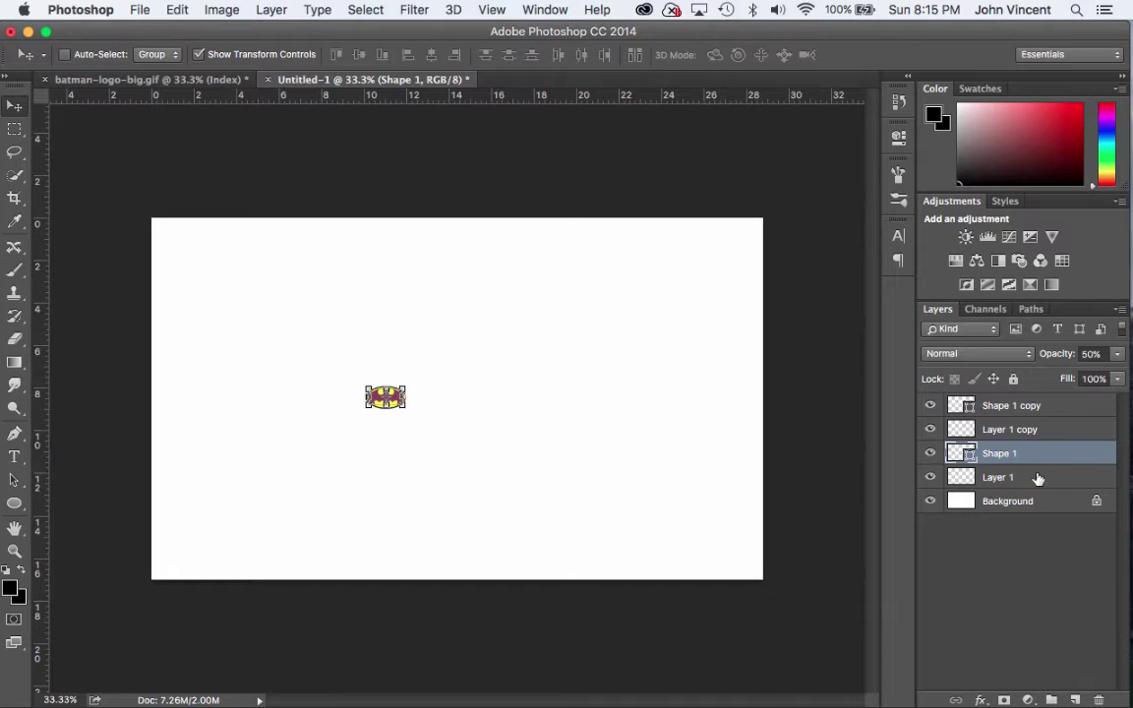
{"action": "left_click_drag", "start_coordinate": [454, 409], "coordinate": [494, 404]}
{"action": "left_click", "coordinate": [931, 429]}
{"action": "left_click", "coordinate": [931, 406]}
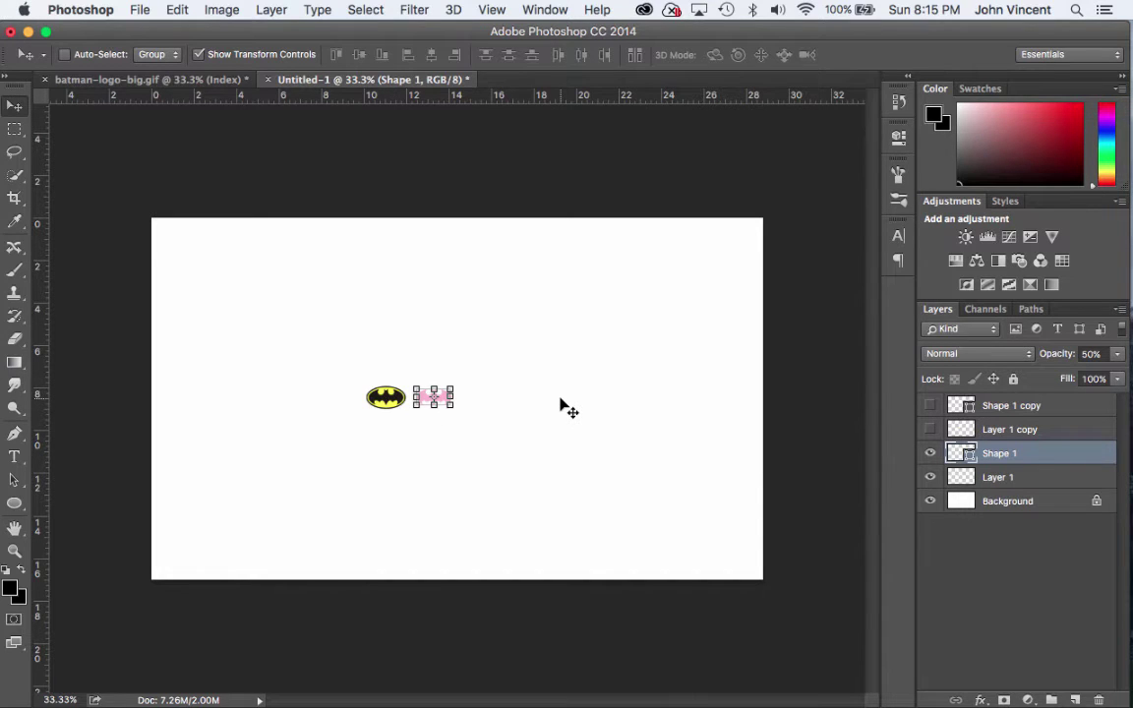
{"action": "key", "text": "super+equal"}
{"action": "key", "text": "super+equal"}
{"action": "key", "text": "super+equal"}
{"action": "key", "text": "super+equal"}
{"action": "key", "text": "super+equal"}
- Zoom to 600% and pan across the small logos' edge pixels, then return to 100%
{"action": "key", "text": "space"}
{"action": "left_click_drag", "start_coordinate": [536, 463], "coordinate": [949, 470]}
{"action": "left_click_drag", "start_coordinate": [462, 412], "coordinate": [483, 422]}
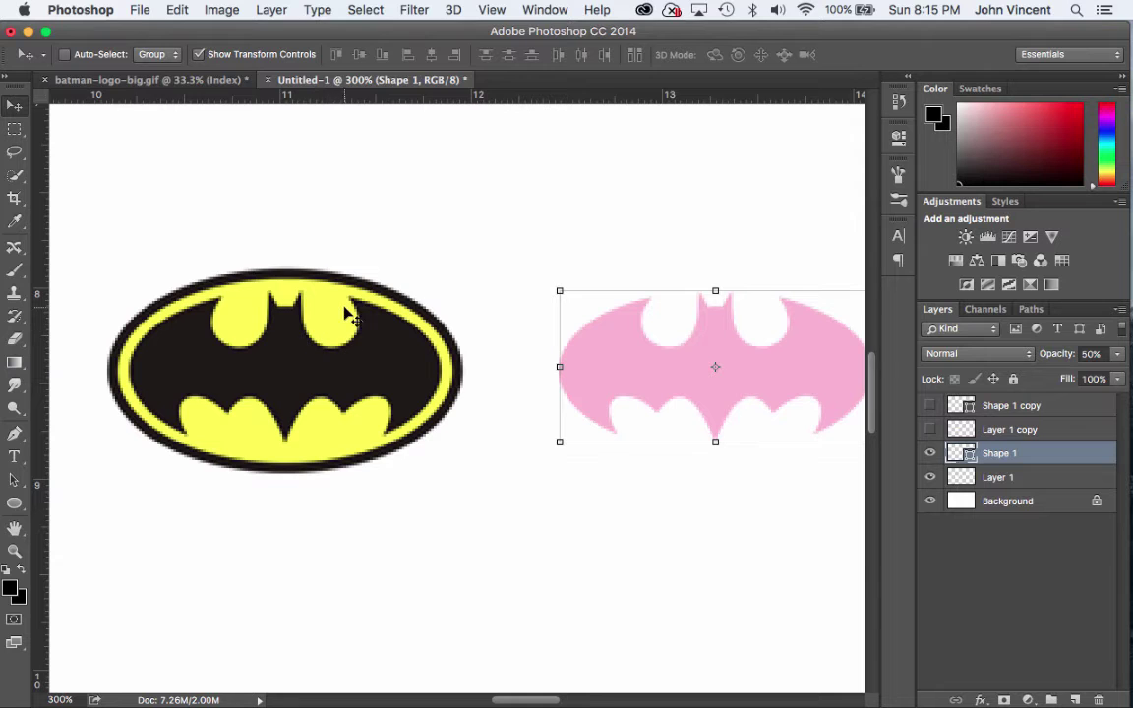
{"action": "key", "text": "super+equal"}
{"action": "key", "text": "super+equal"}
{"action": "key", "text": "super+equal"}
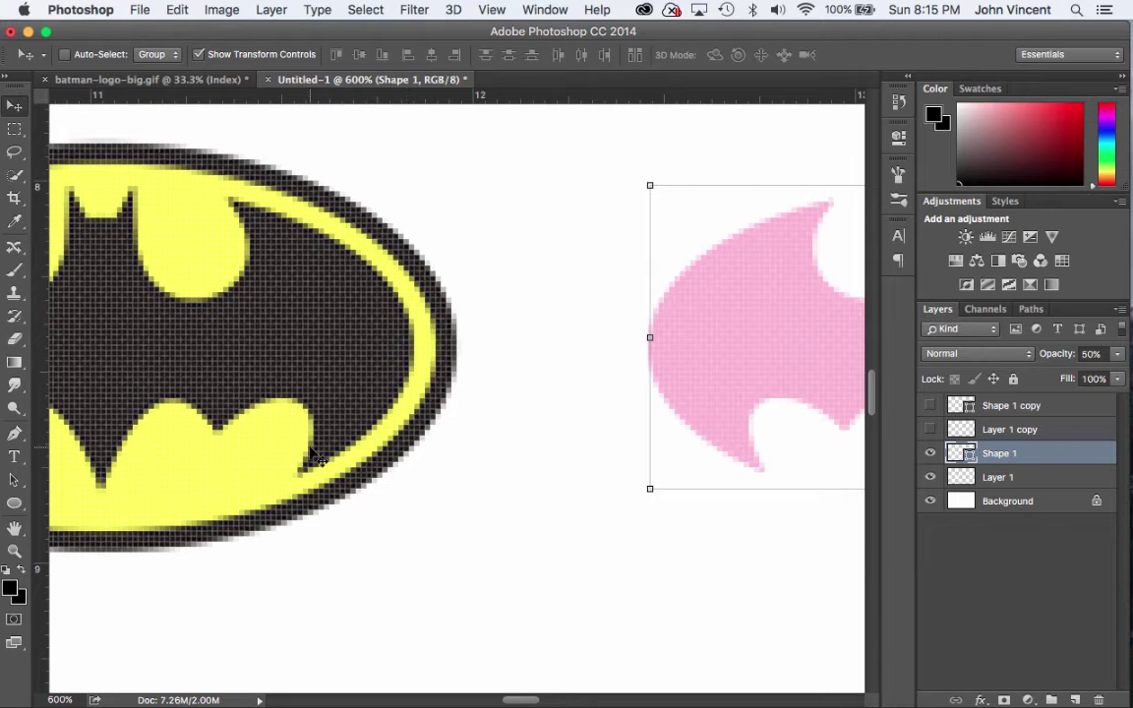
{"action": "left_click_drag", "start_coordinate": [746, 384], "coordinate": [473, 362]}
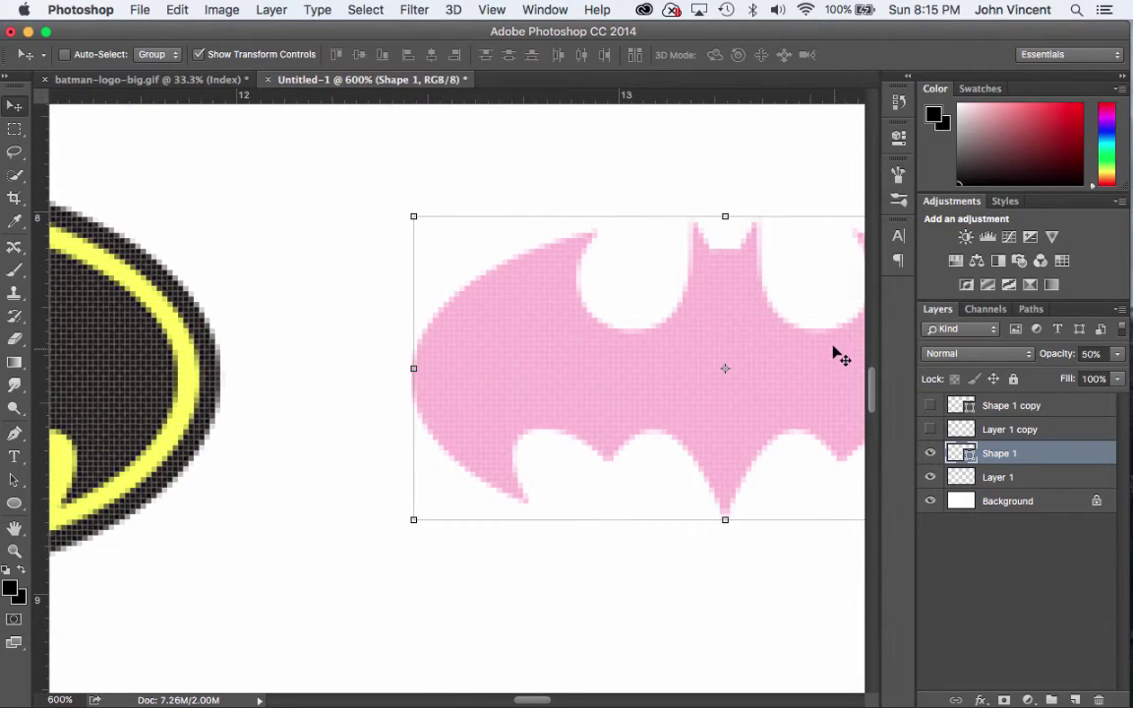
{"action": "left_click_drag", "start_coordinate": [670, 366], "coordinate": [404, 370]}
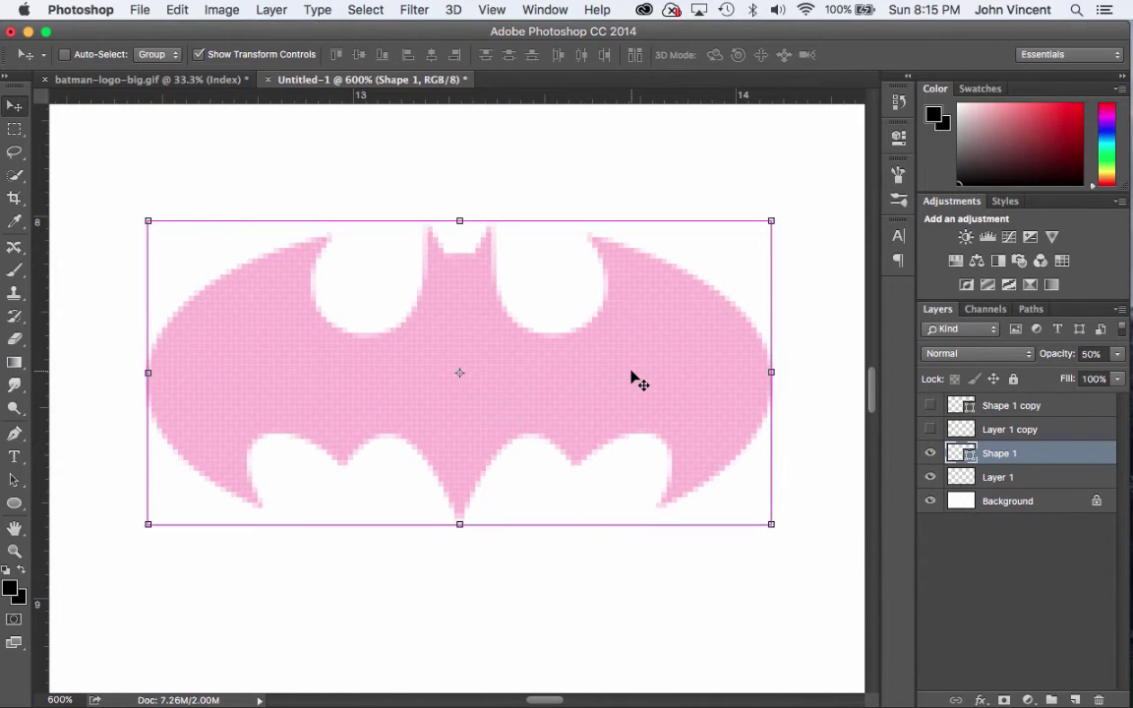
{"action": "key", "text": "super+minus"}
{"action": "key", "text": "super+minus"}
{"action": "key", "text": "super+minus"}
{"action": "key", "text": "super+minus"}
{"action": "key", "text": "super+minus"}
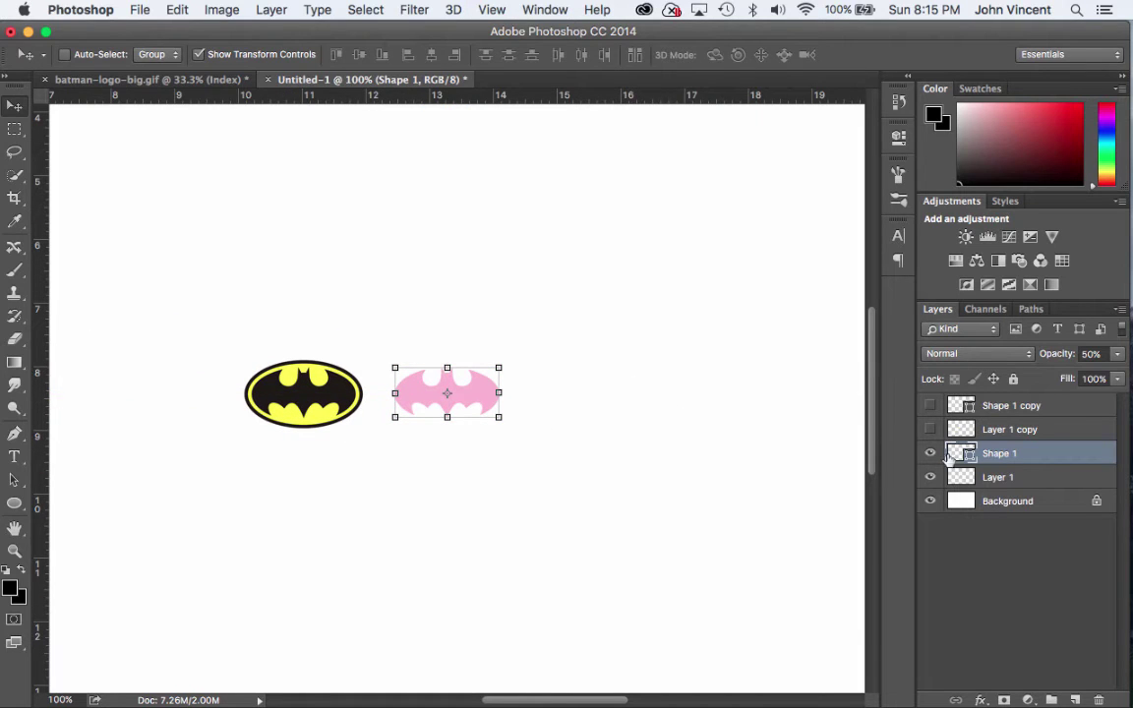
- Hide the small original Shape 1 and Layer 1 and show their copies instead
{"action": "left_click", "coordinate": [931, 454]}
{"action": "left_click", "coordinate": [930, 477]}
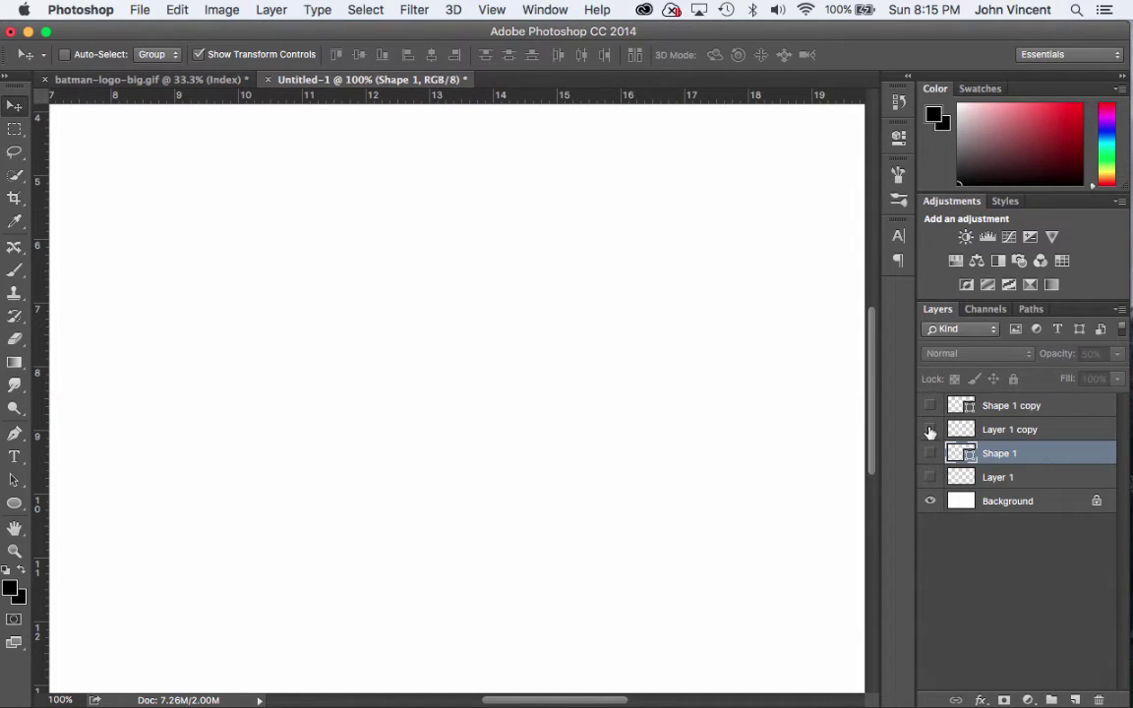
{"action": "left_click", "coordinate": [931, 429]}
{"action": "left_click", "coordinate": [930, 405]}
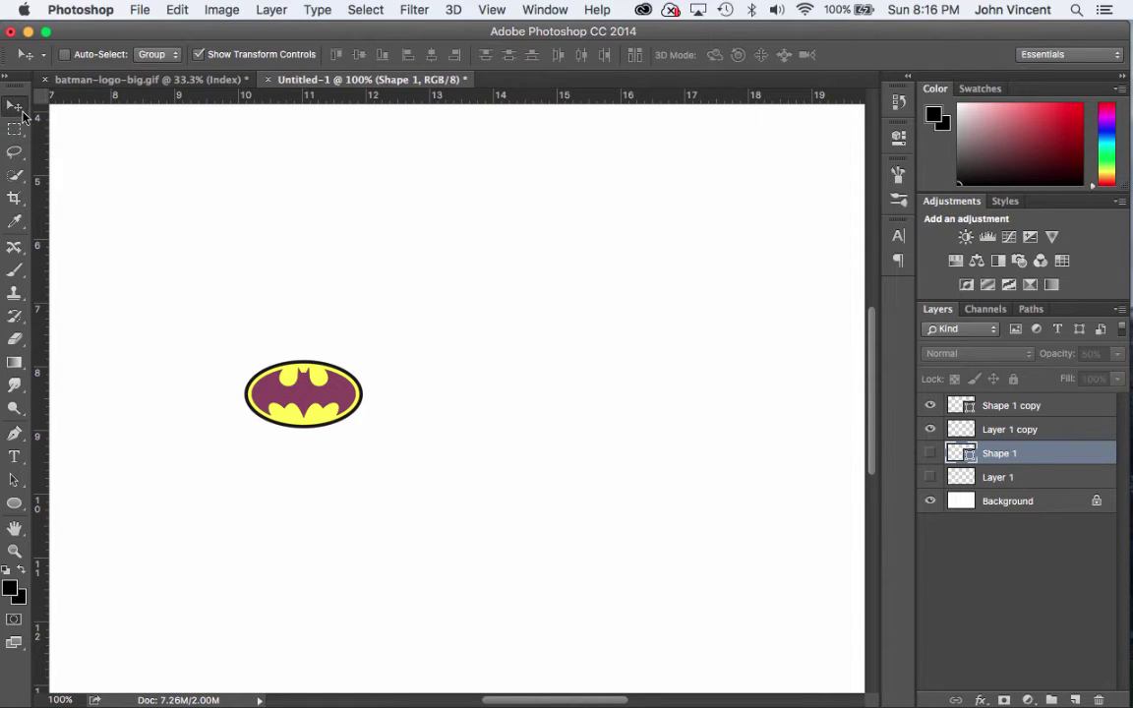
{"action": "key", "text": "super+minus"}
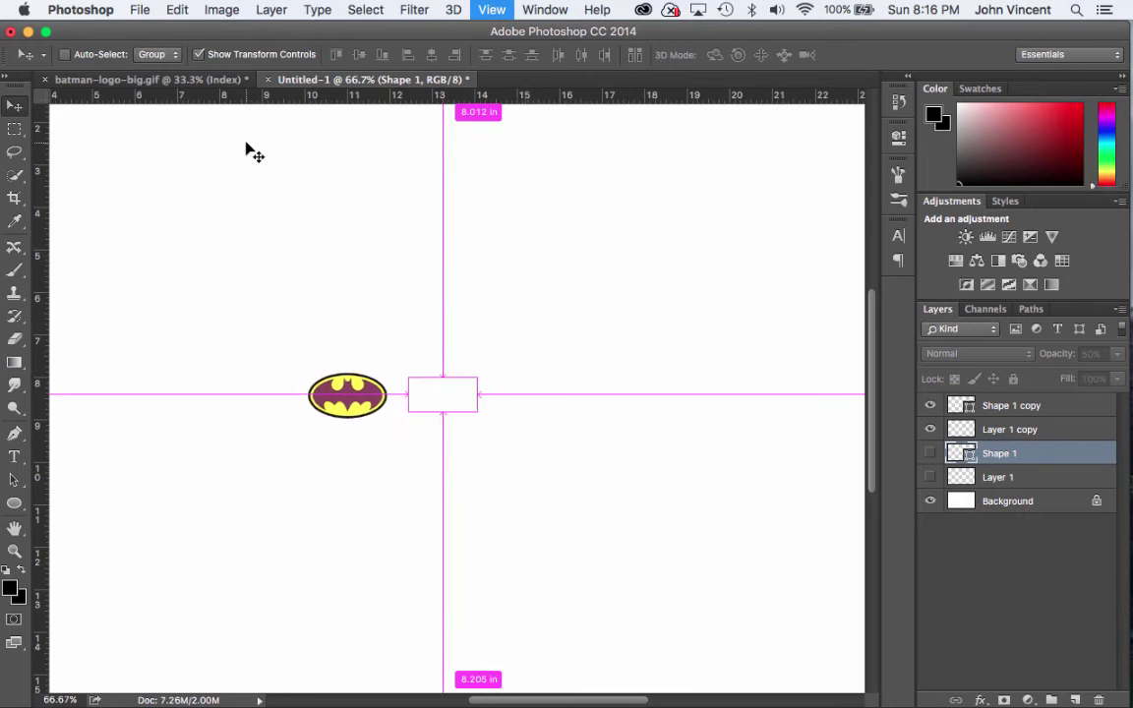
{"action": "key", "text": "super+minus"}
{"action": "key", "text": "super+minus"}
{"action": "key", "text": "super+minus"}
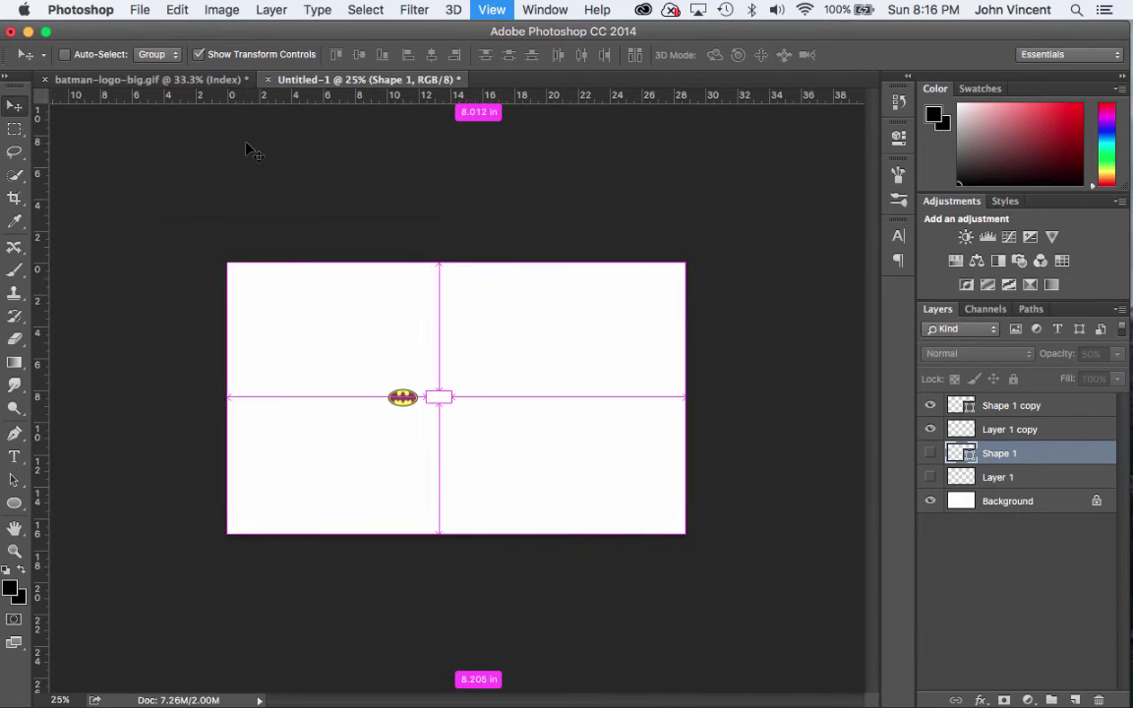
- Scale Shape 1 copy and Layer 1 copy together by about 1469% to fill the canvas
{"action": "left_click", "coordinate": [1020, 413]}
{"action": "left_click", "coordinate": [1023, 429], "text": "shift"}
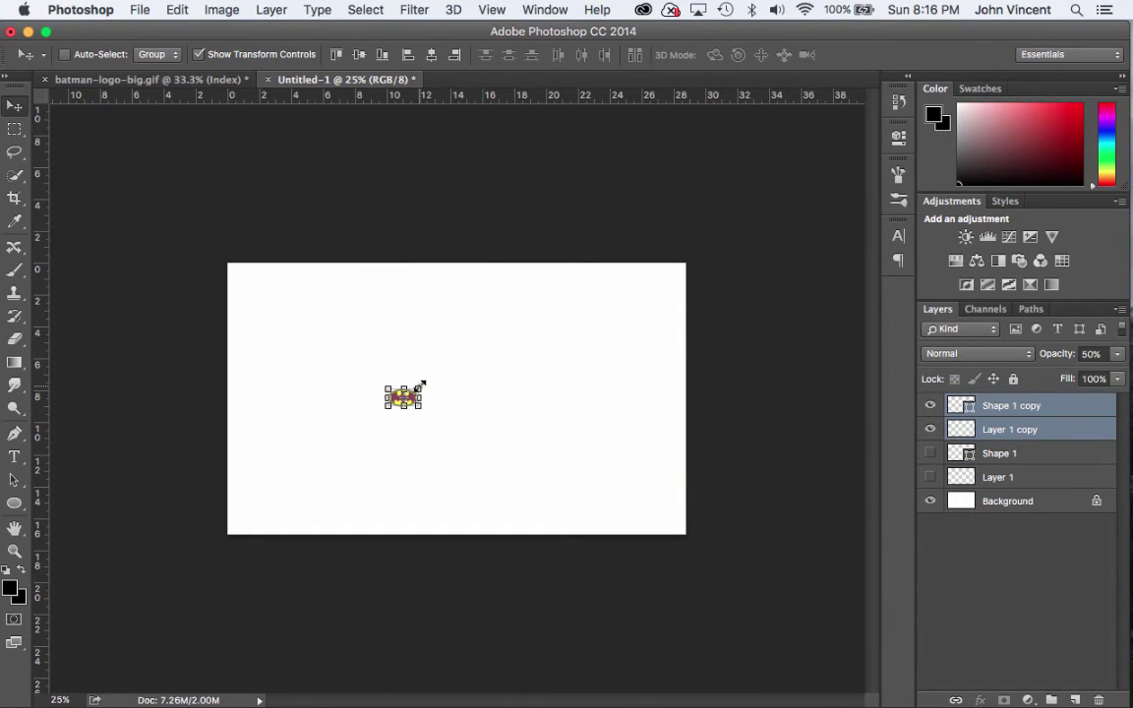
{"action": "left_click_drag", "start_coordinate": [421, 386], "coordinate": [835, 143]}
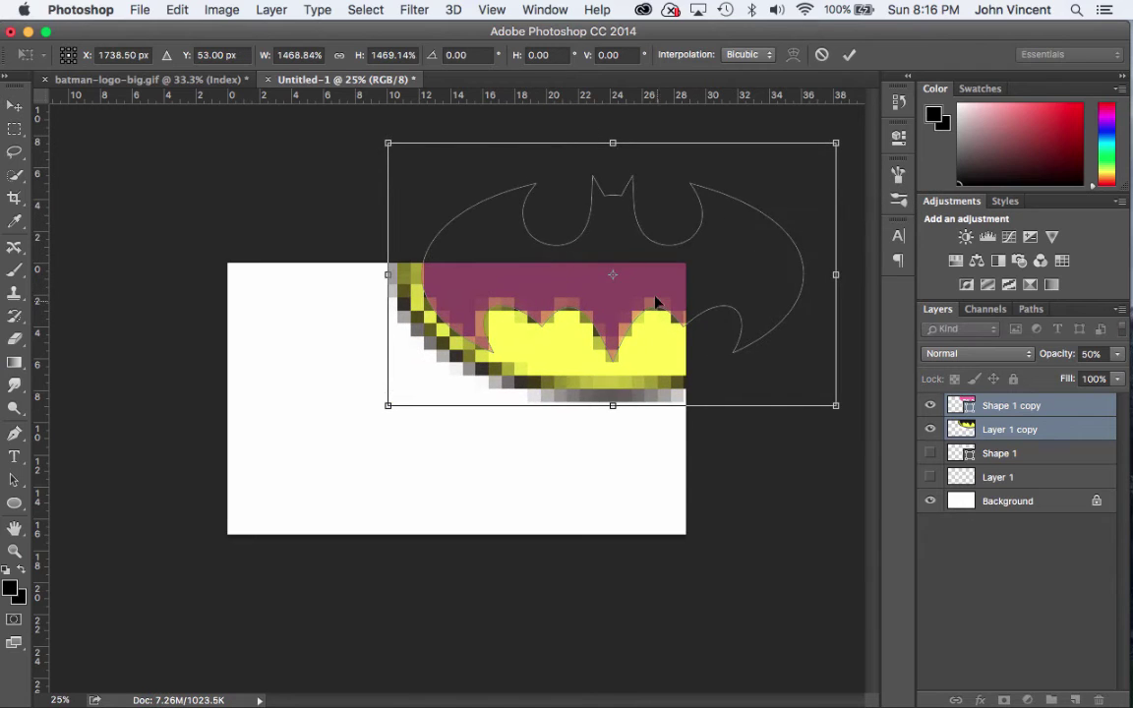
{"action": "left_click_drag", "start_coordinate": [653, 296], "coordinate": [504, 421]}
{"action": "key", "text": "Return"}
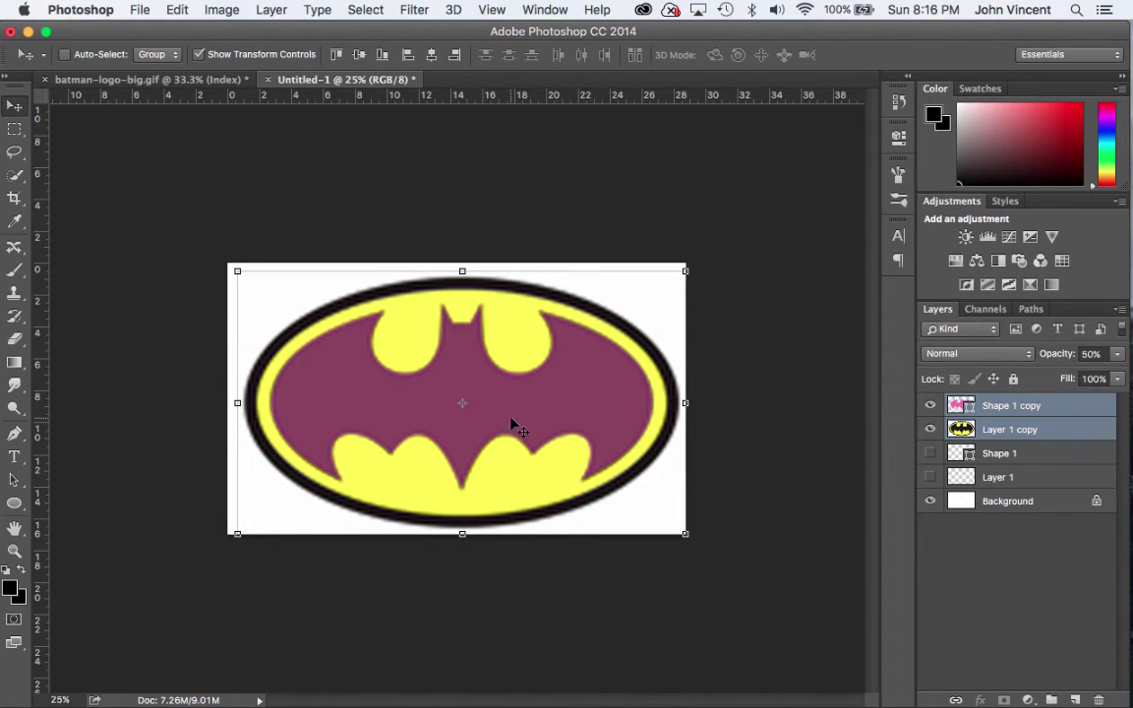
- Alternate visibility of the enlarged raster and vector copies, finishing with only Layer 1 copy shown
{"action": "key", "text": "super+plus"}
{"action": "key", "text": "super+plus"}
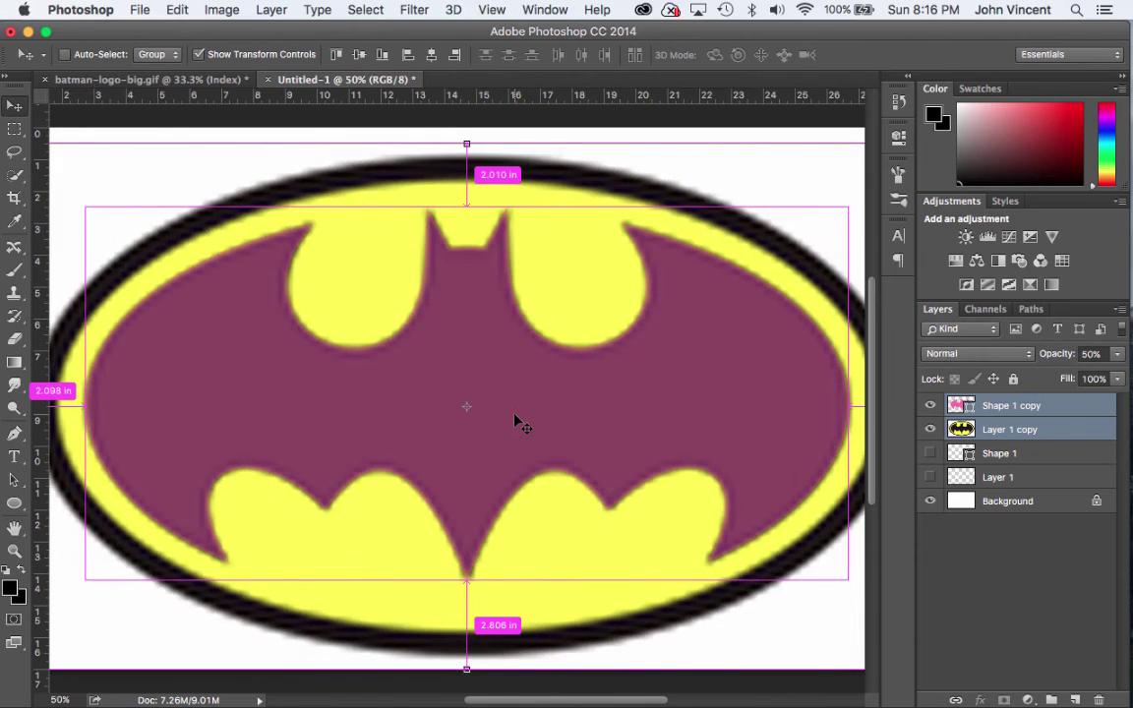
{"action": "left_click", "coordinate": [931, 405]}
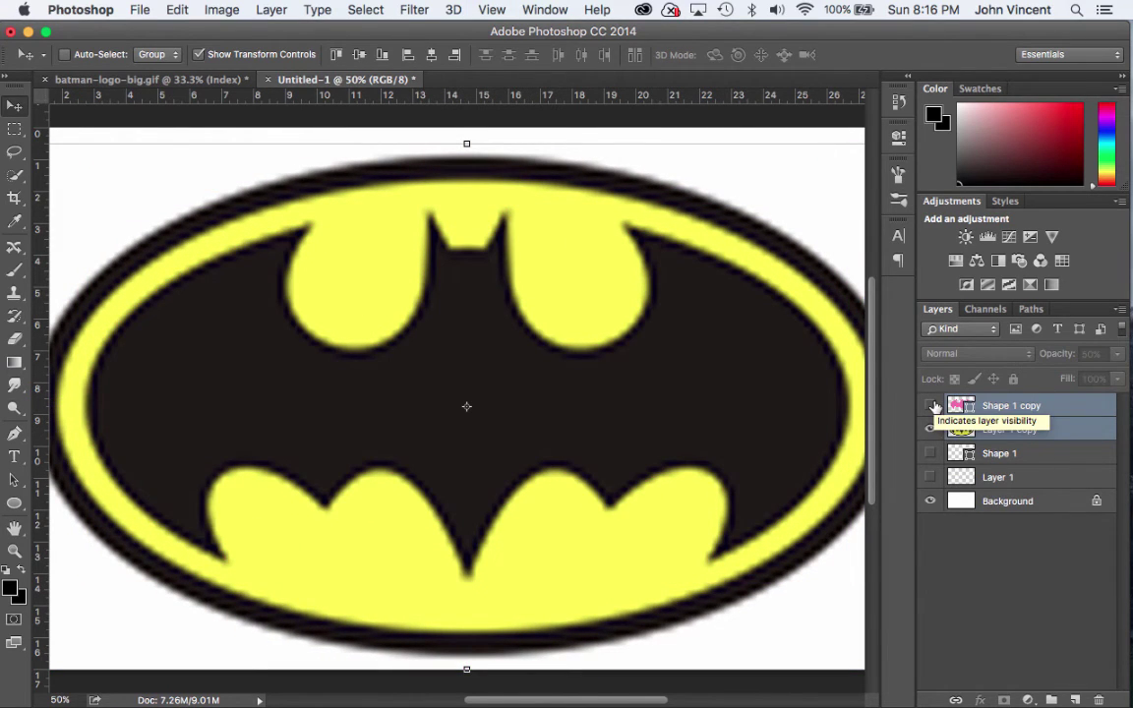
{"action": "key", "text": "super+minus"}
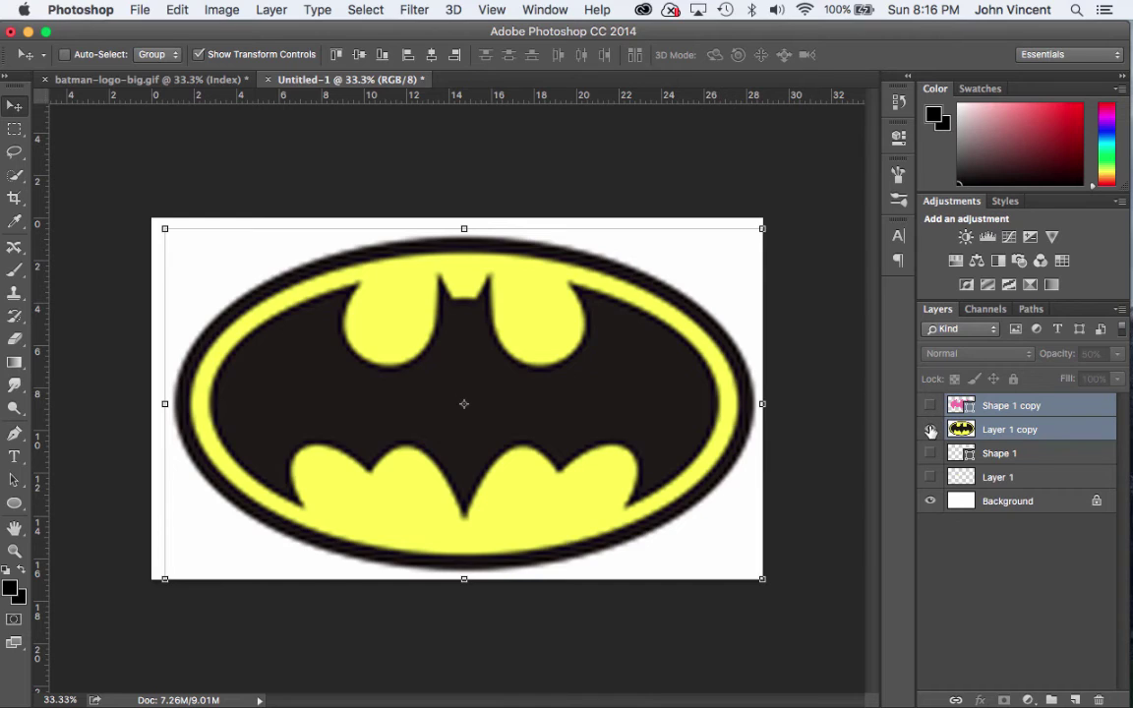
{"action": "left_click", "coordinate": [931, 430]}
{"action": "left_click", "coordinate": [930, 406]}
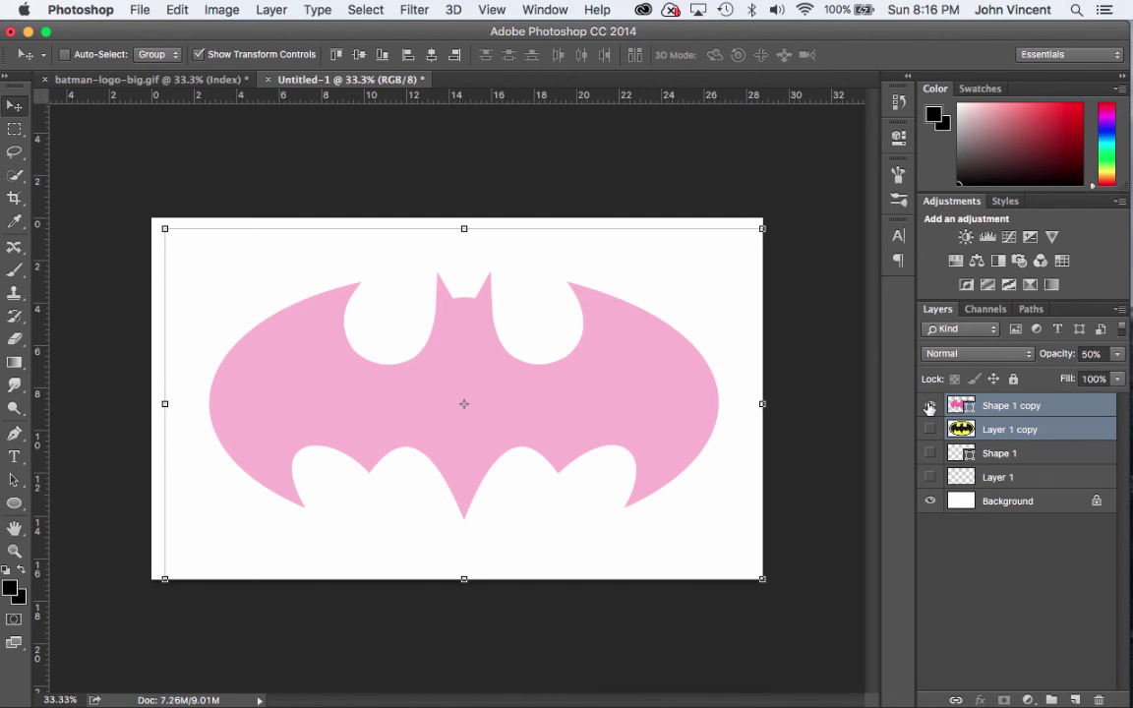
{"action": "left_click", "coordinate": [931, 430]}
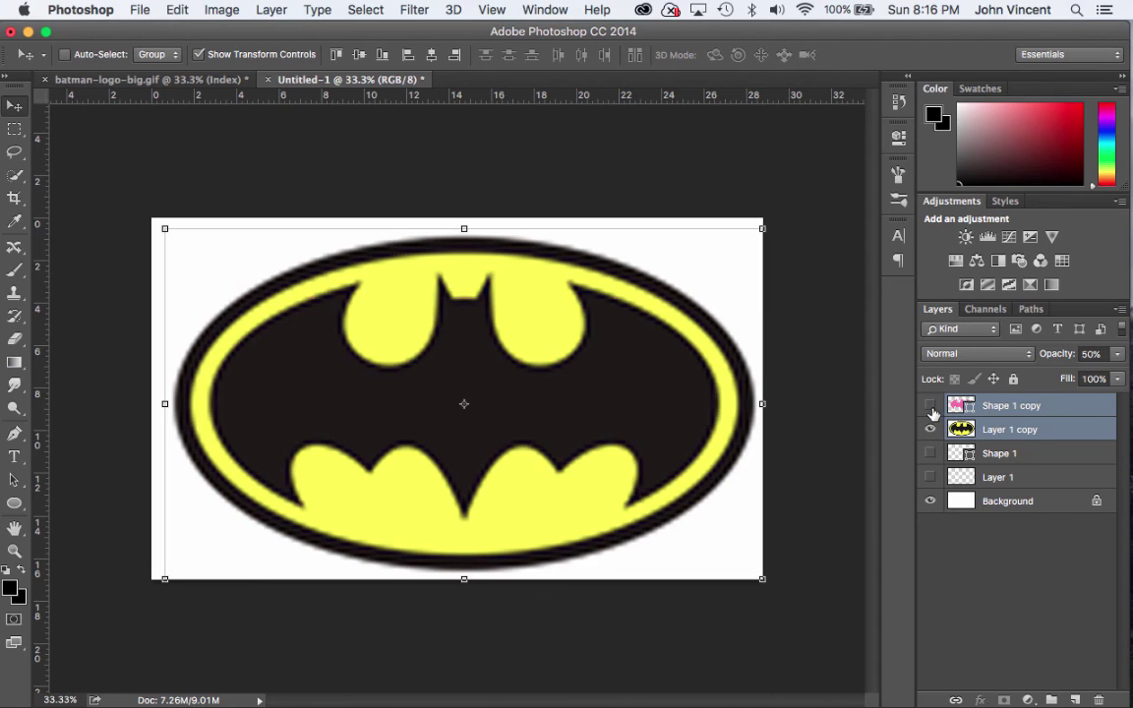
{"action": "left_click", "coordinate": [931, 407]}
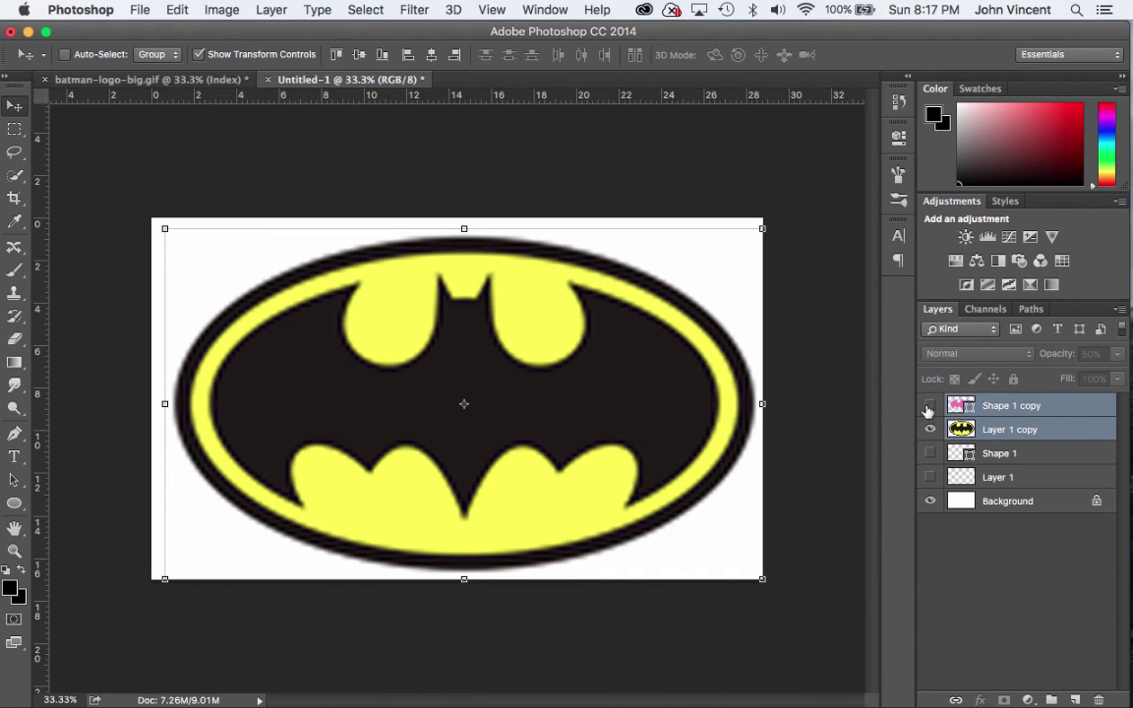
{"action": "left_click", "coordinate": [931, 407]}
{"action": "left_click", "coordinate": [930, 430]}
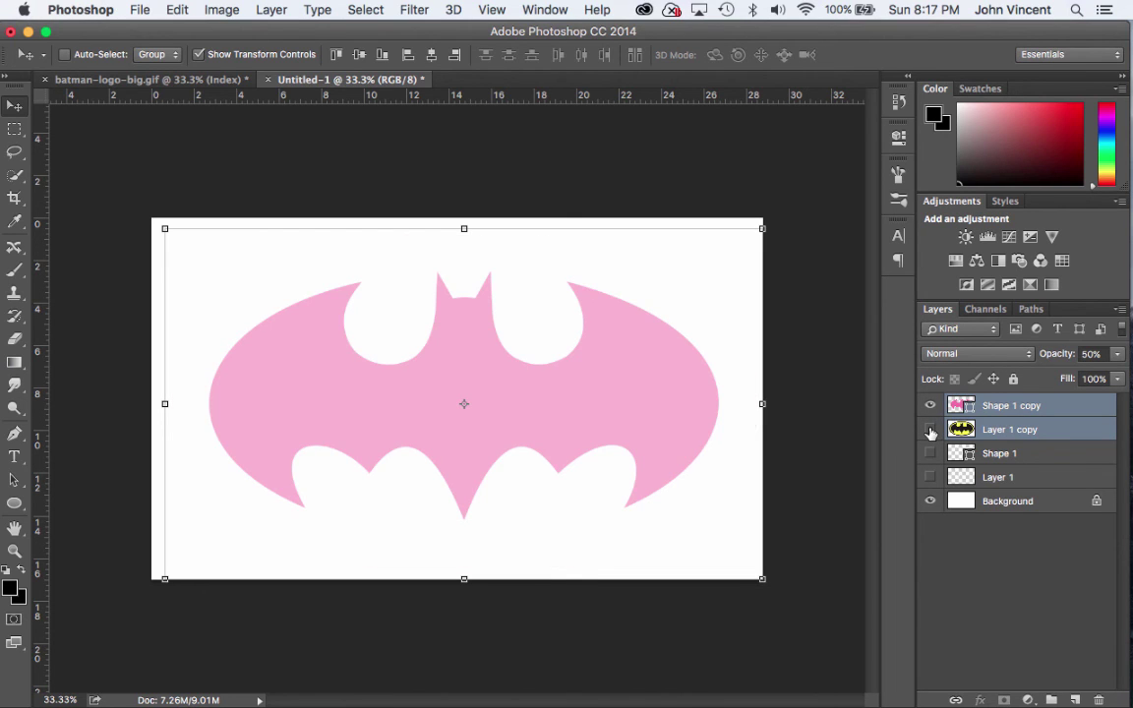
{"action": "left_click", "coordinate": [931, 429]}
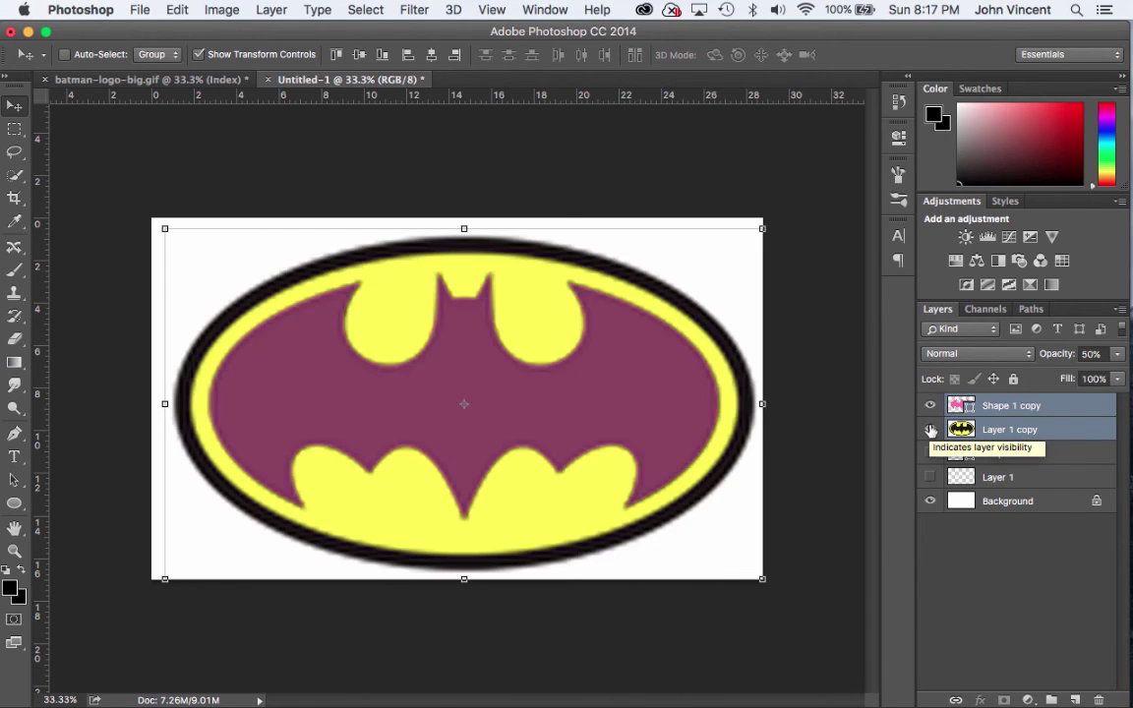
{"action": "left_click", "coordinate": [930, 407]}
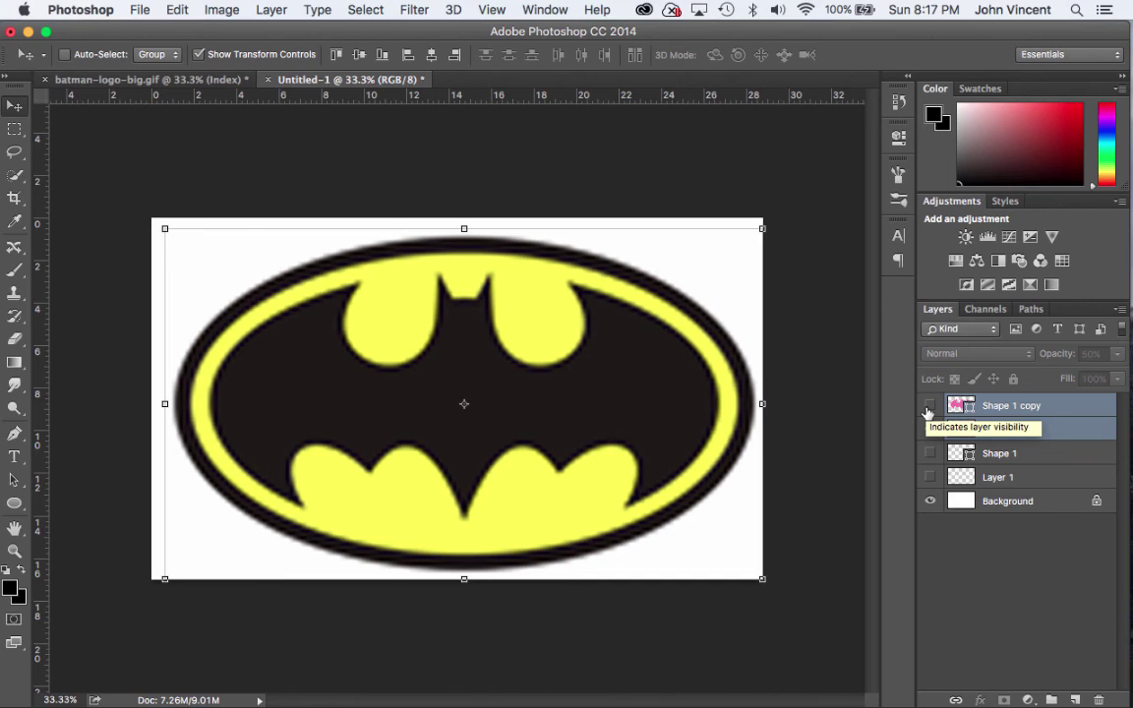